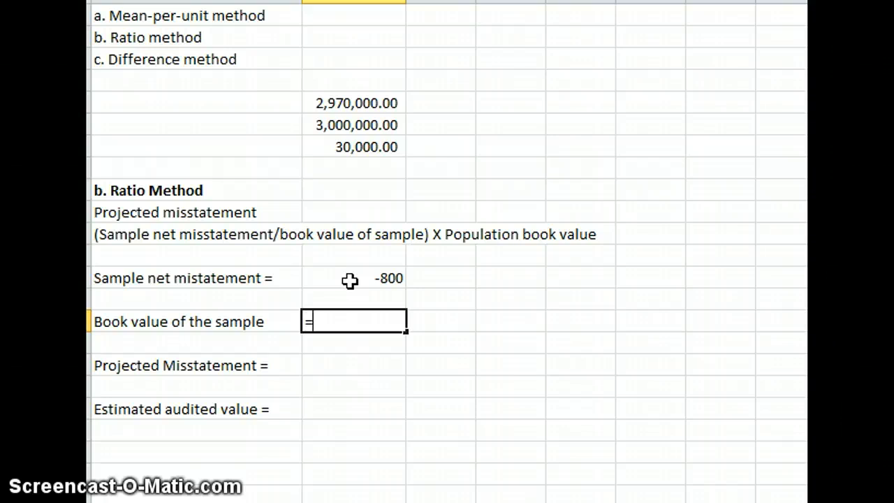
Calculate the book value of the sample as =100*998
text(*998)
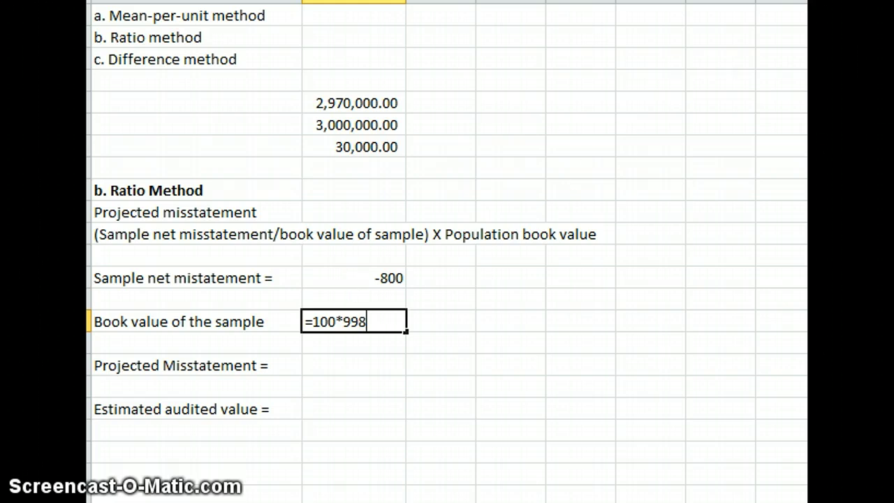
scroll(352, 280, up, 1)
scroll(447, 280, up, 3)
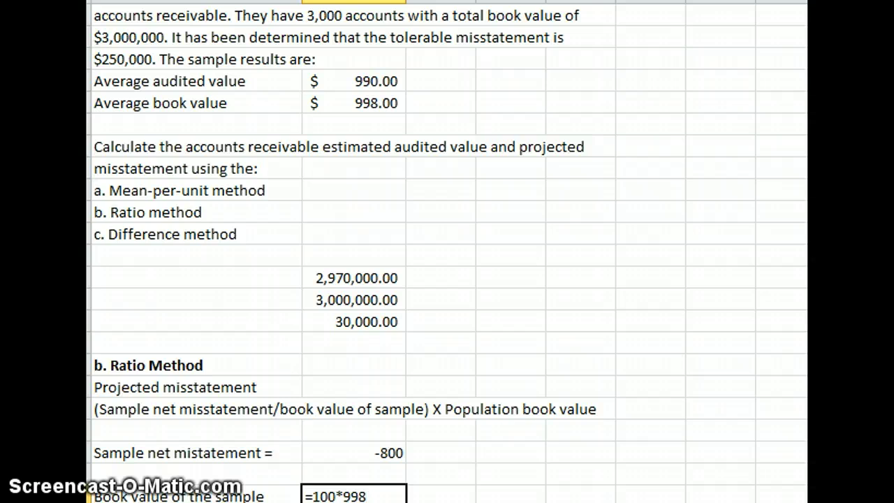
scroll(447, 280, down, 2)
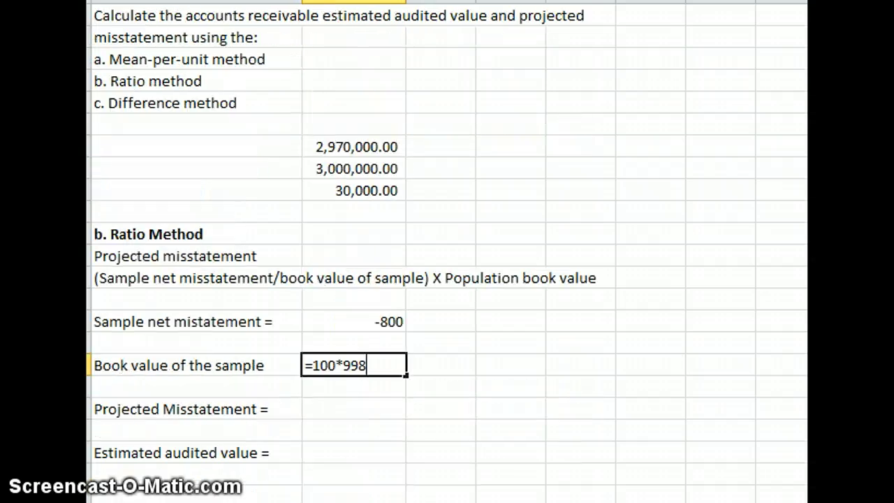
key(Return)
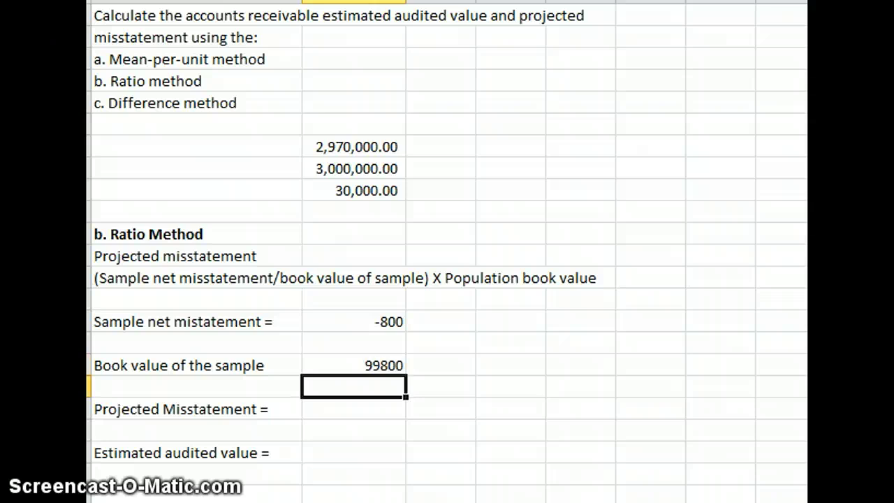
Calculate the ratio-method projected misstatement with the formula =(B22/B24)*3000000
click(364, 411)
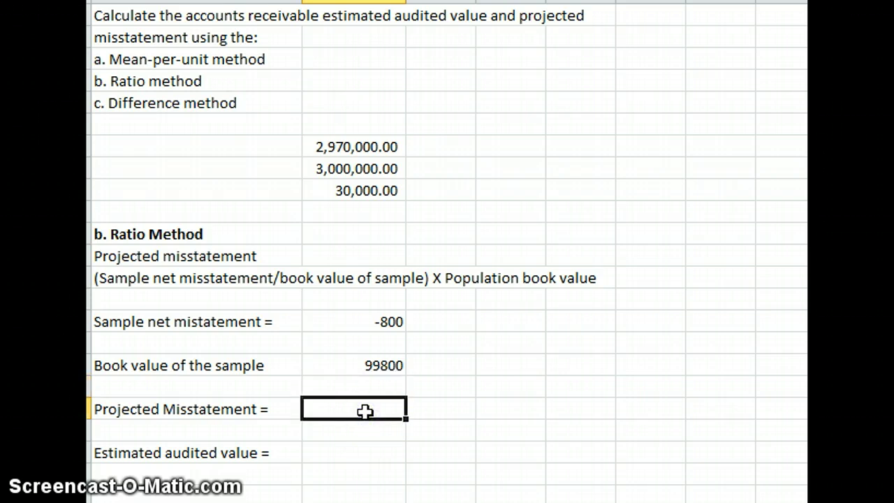
text(=)
click(368, 314)
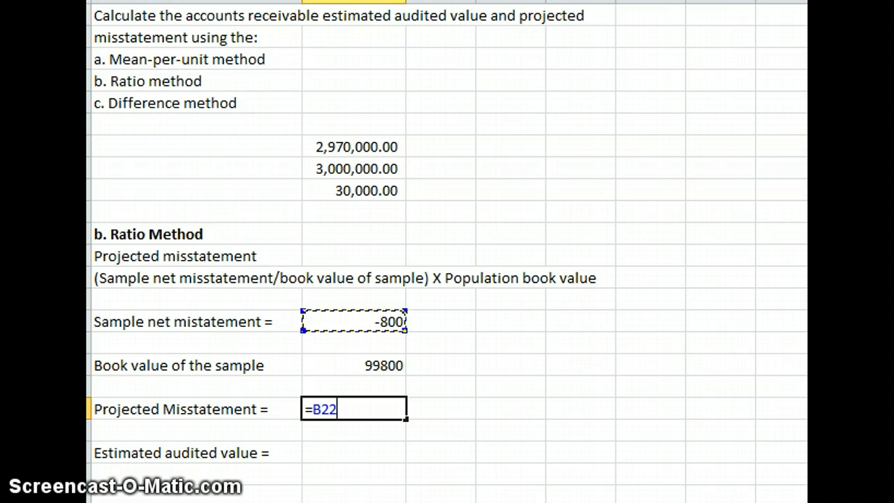
key(F2)
click(309, 409)
text(()
text(/)
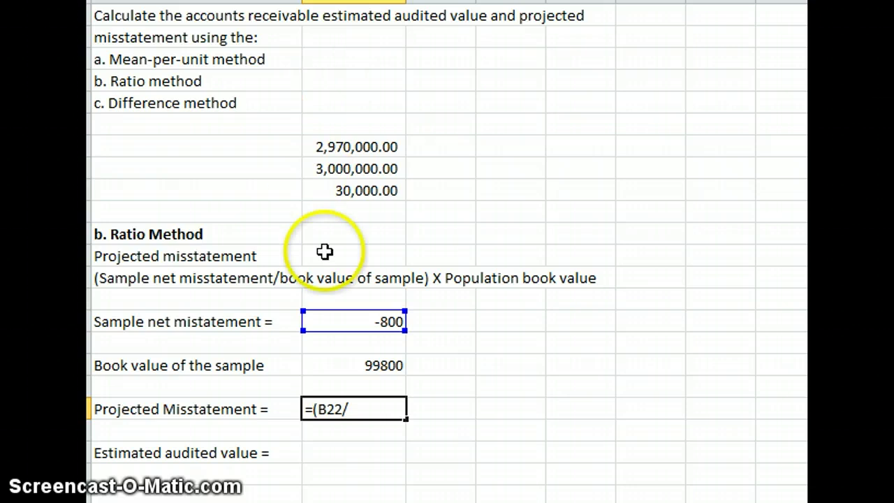
click(378, 363)
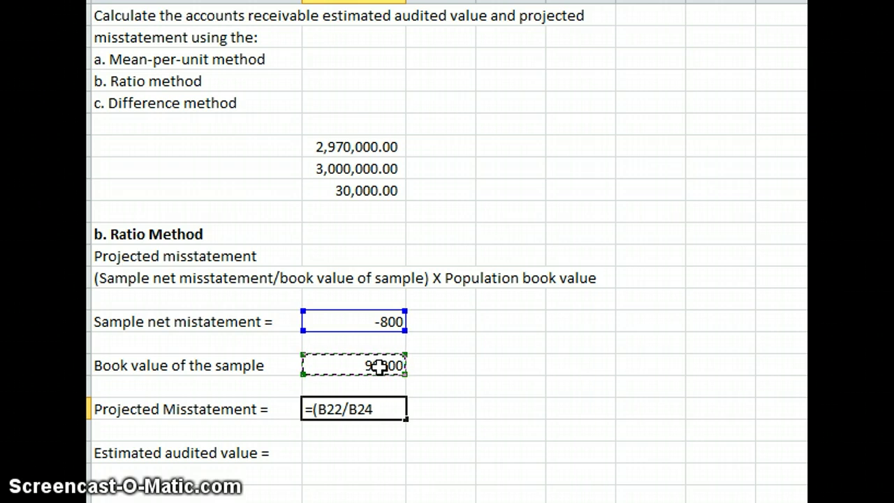
text()*)
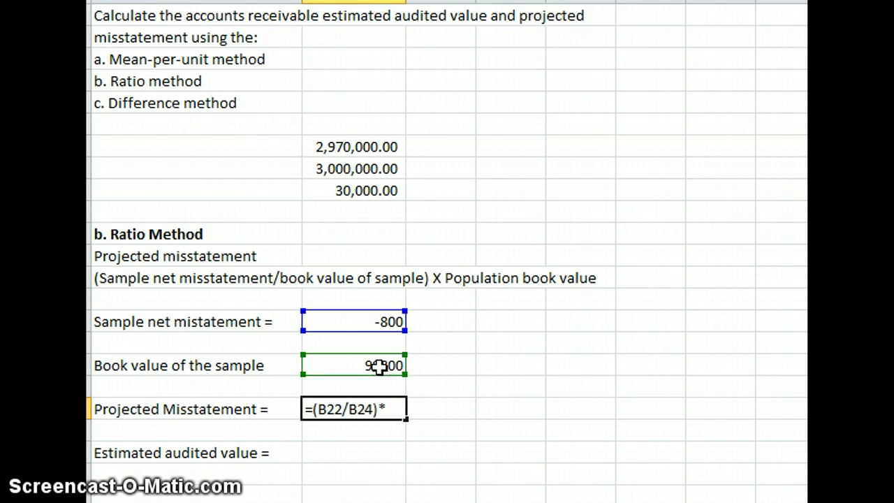
text(3000000)
key(Return)
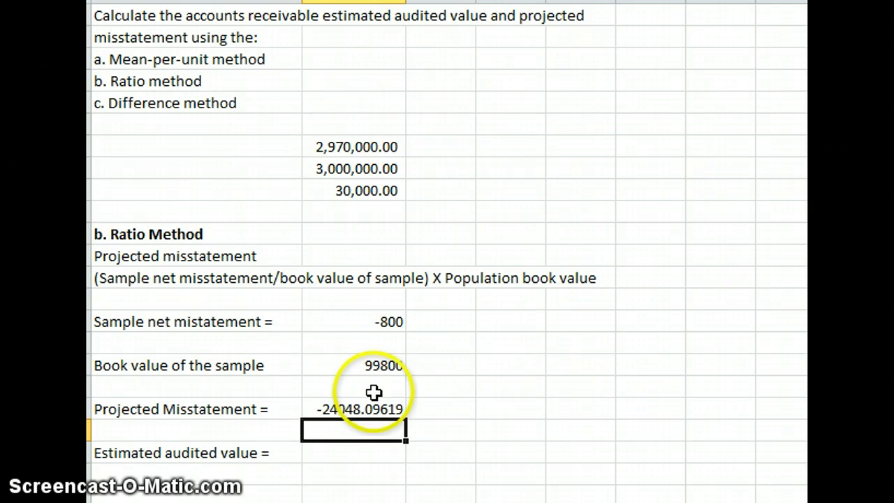
Format the ratio-method projected misstatement with the comma number style and two decimals
click(358, 409)
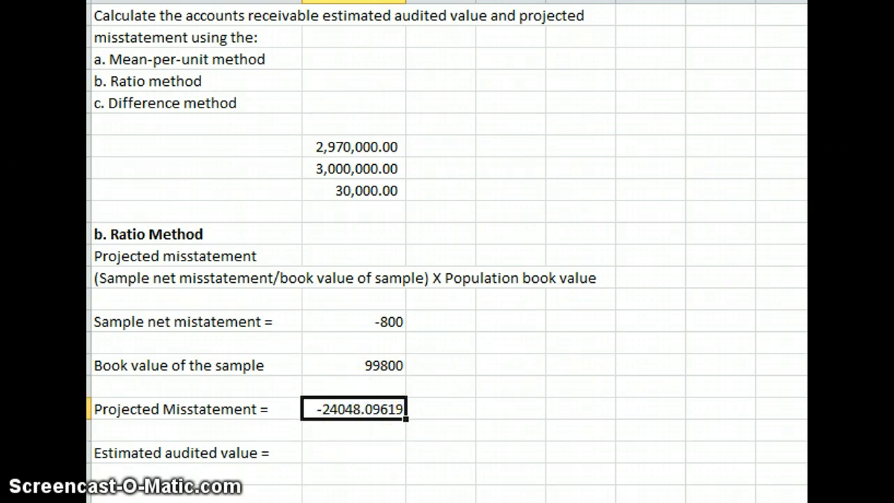
key(alt+h)
key(k)
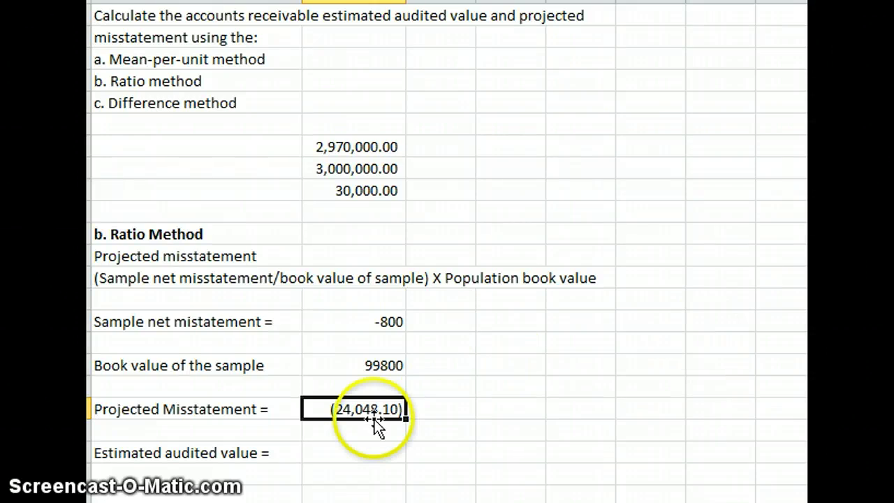
Calculate the ratio-method estimated audited value as 3000000 plus the projected misstatement cell
click(344, 453)
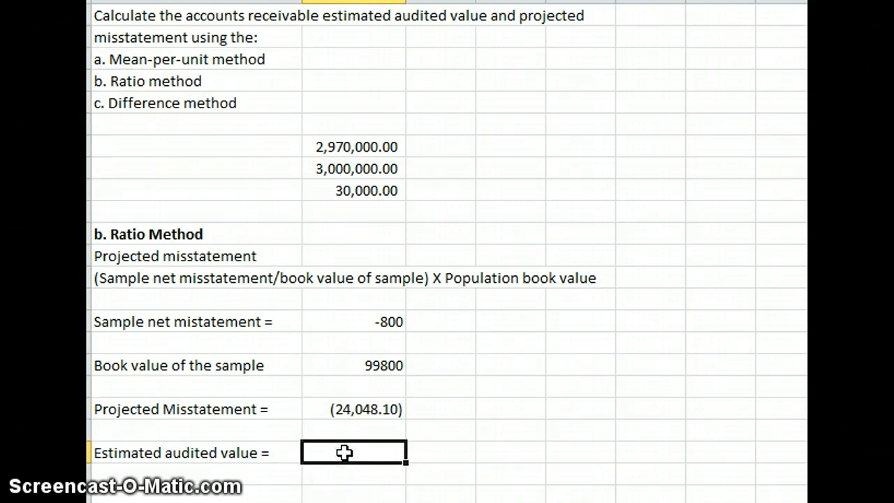
double_click(344, 452)
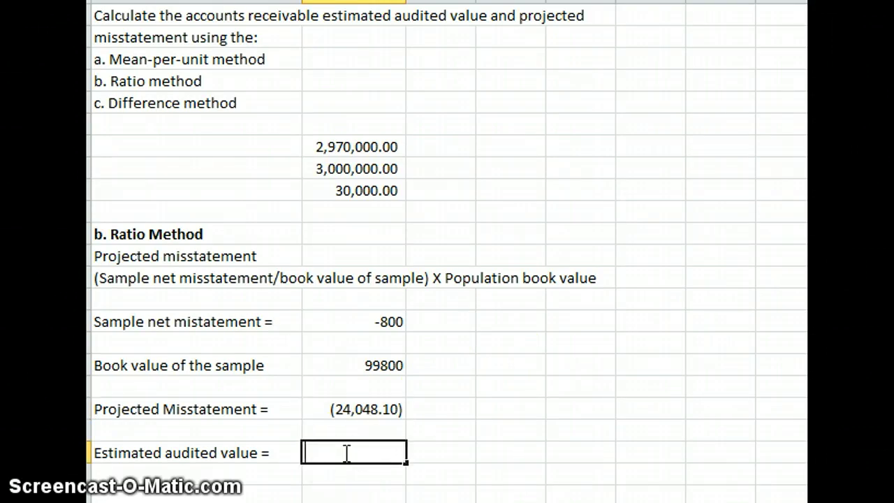
text(=)
text(3--)
key(BackSpace)
key(BackSpace)
text(000000)
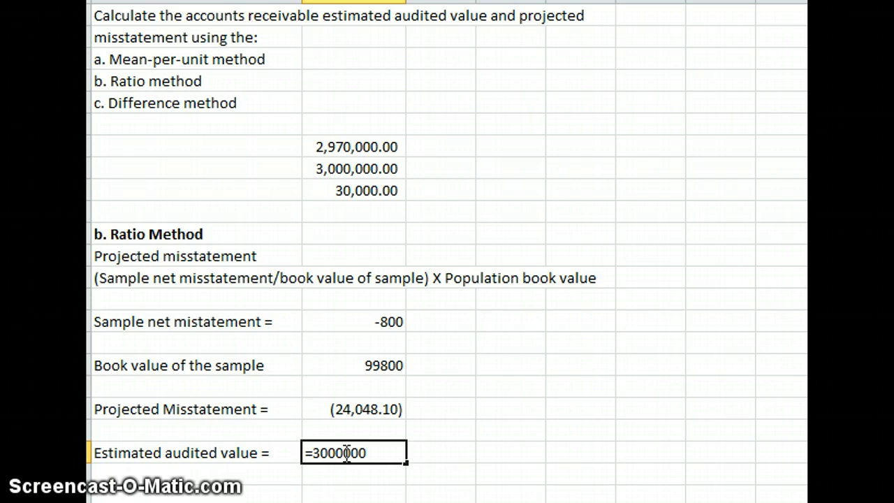
text(-)
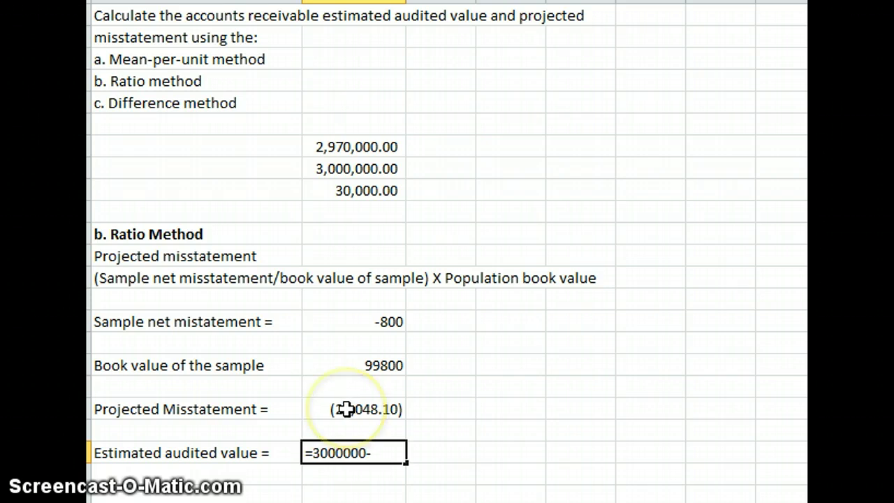
key(BackSpace)
text(+)
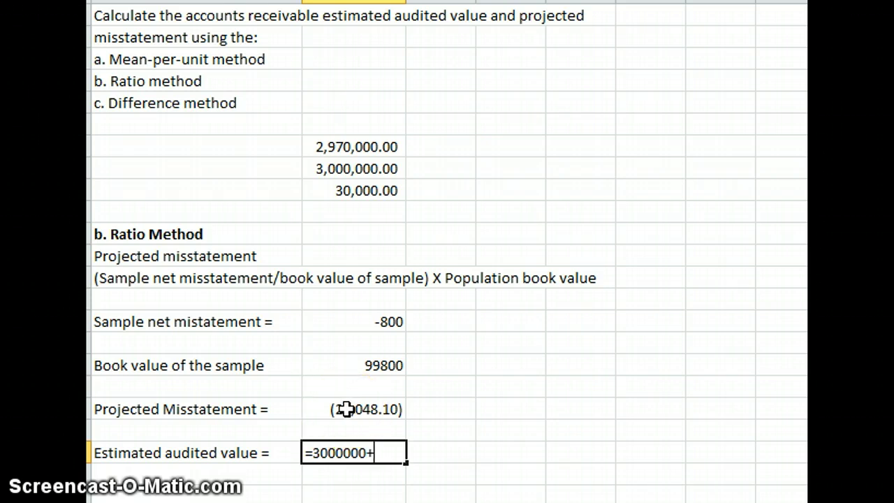
click(346, 410)
key(Return)
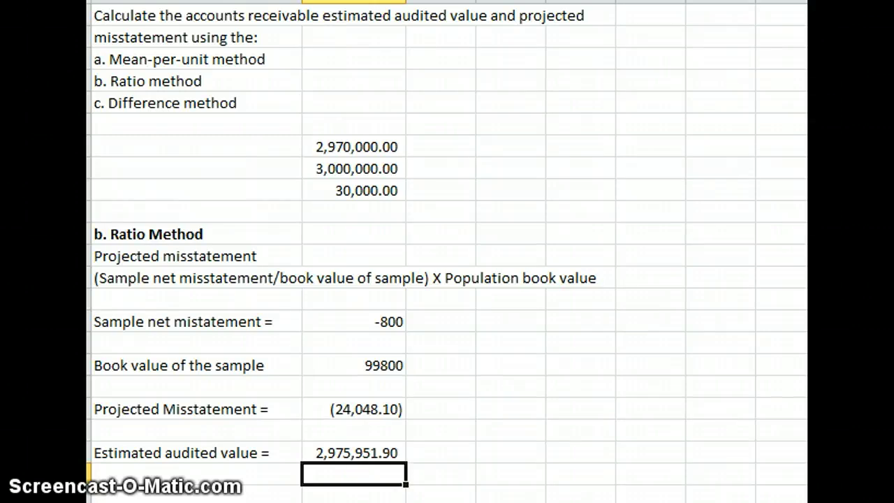
Check the tolerable misstatement given in the problem statement
scroll(447, 252, up, 3)
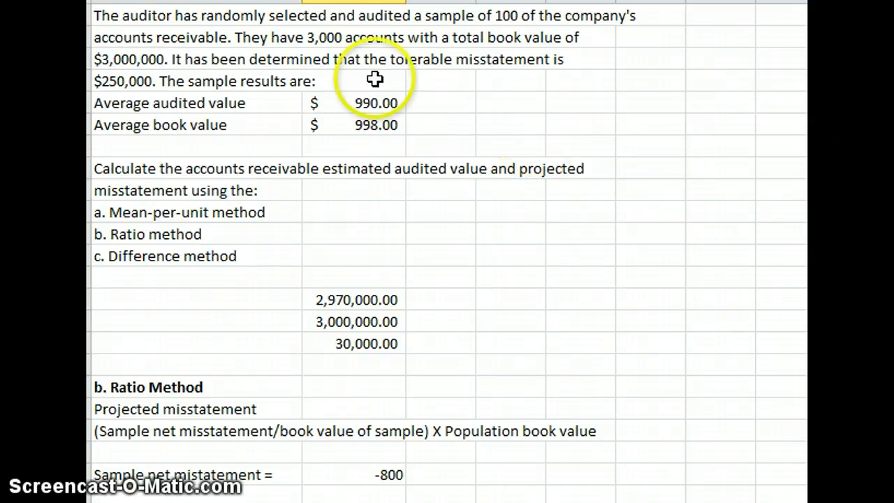
click(154, 85)
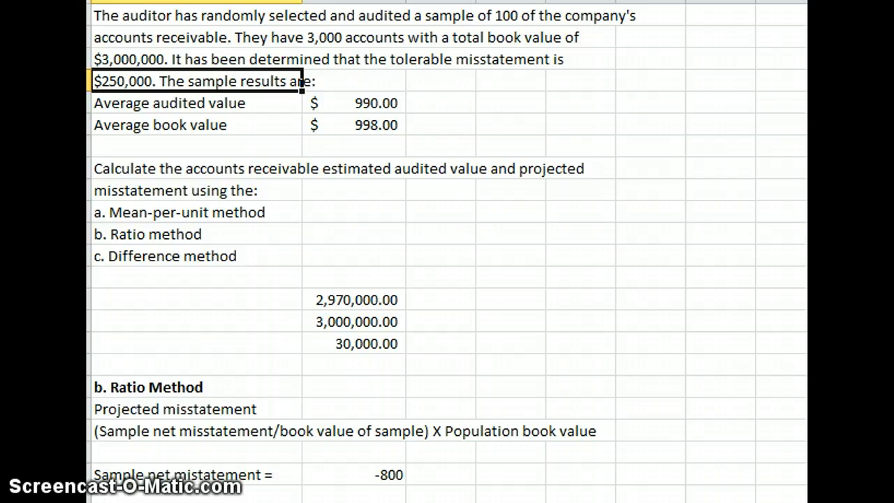
scroll(302, 83, down, 3)
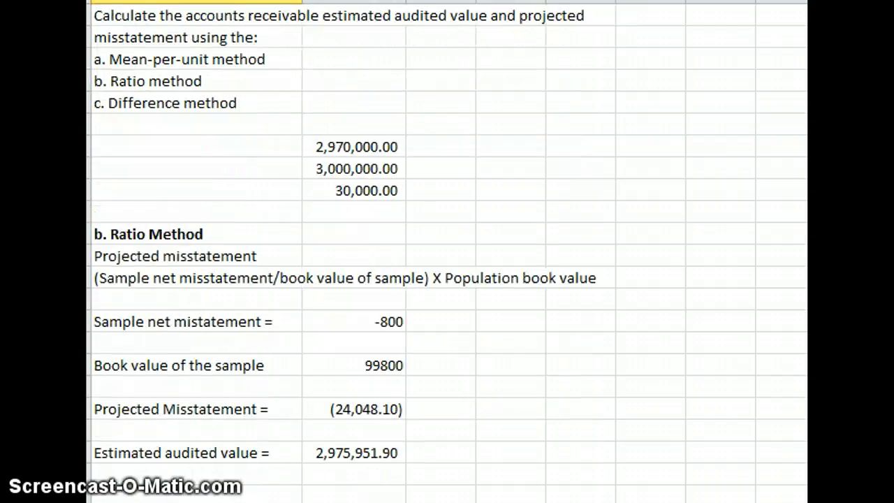
Calculate the projected misstatement below the Difference Method formula heading as =(B22/100)*3000
scroll(447, 252, down, 2)
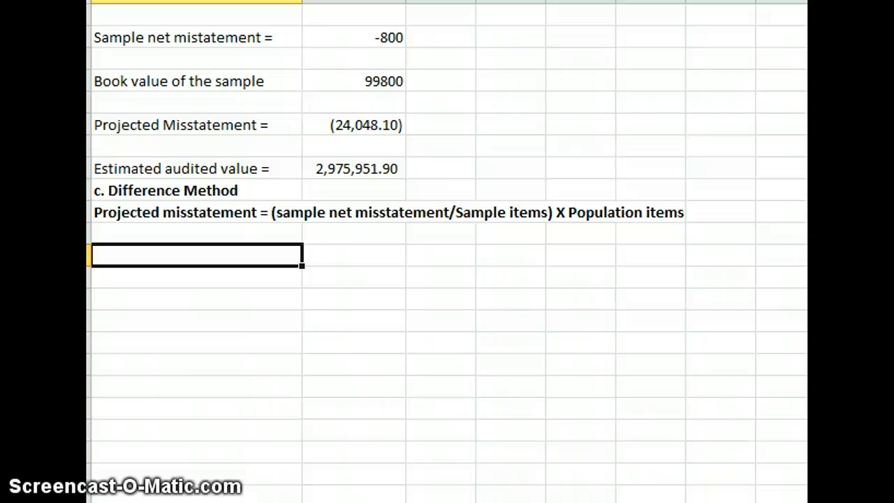
text(=)
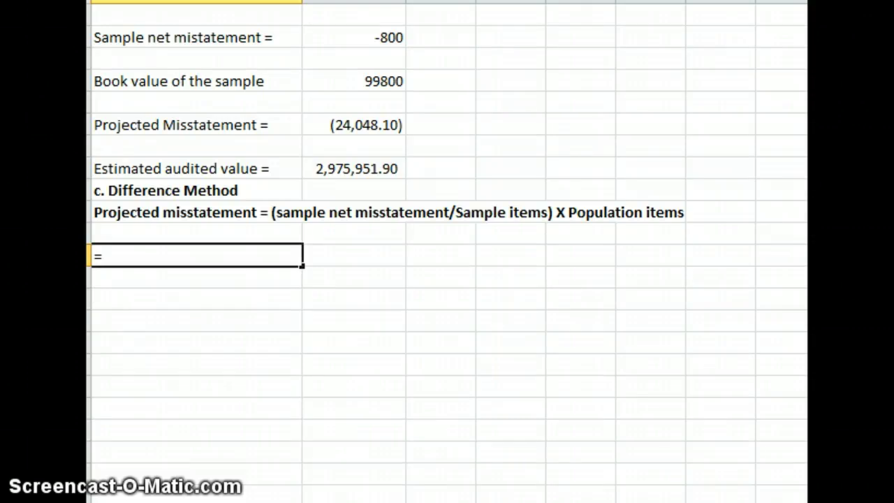
click(363, 42)
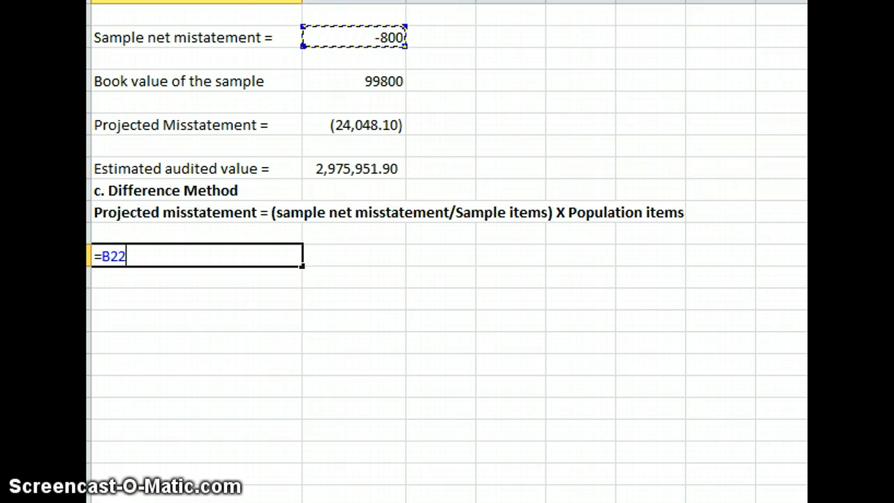
key(F2)
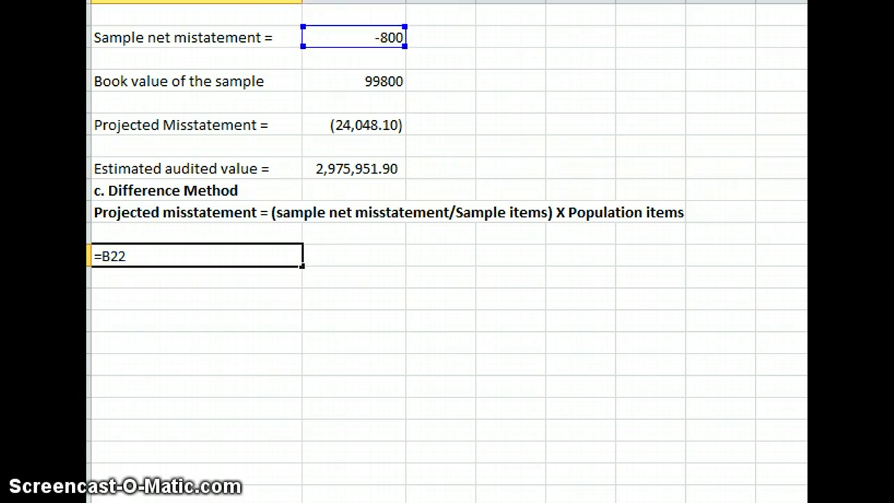
text((B22/100))
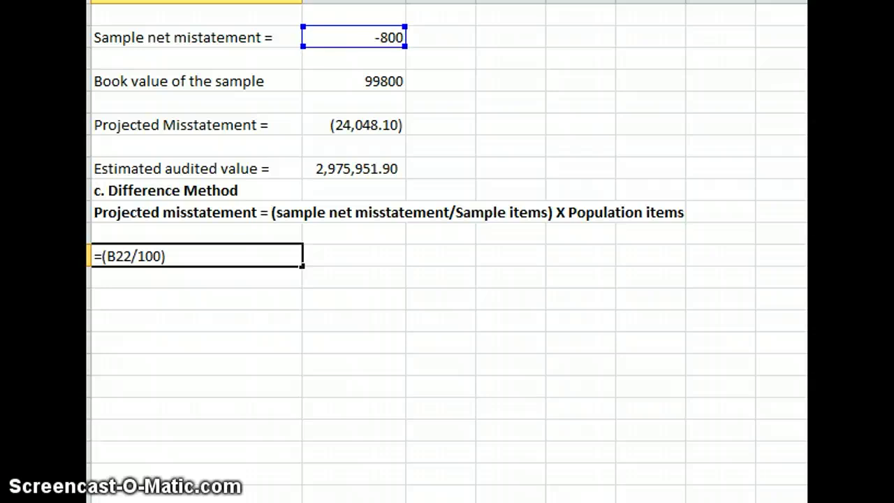
text((*)
key(BackSpace)
key(BackSpace)
text(*3000)
key(Return)
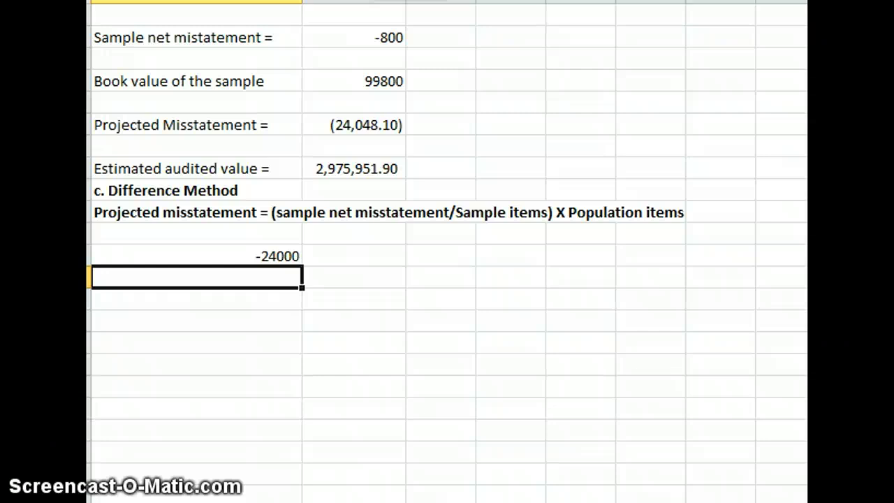
Calculate the difference-method estimated audited value as 3000000 plus the projected misstatement above it, and format it as dollars with two decimals
key(ctrl+v)
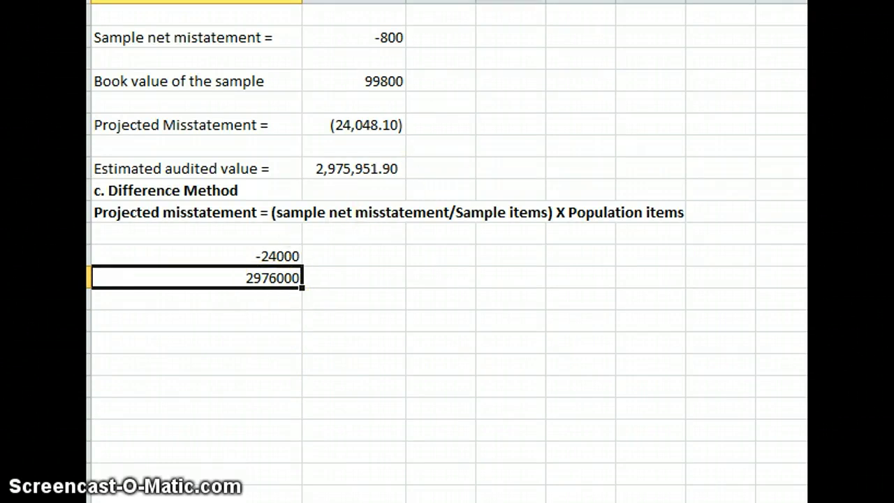
text(=)
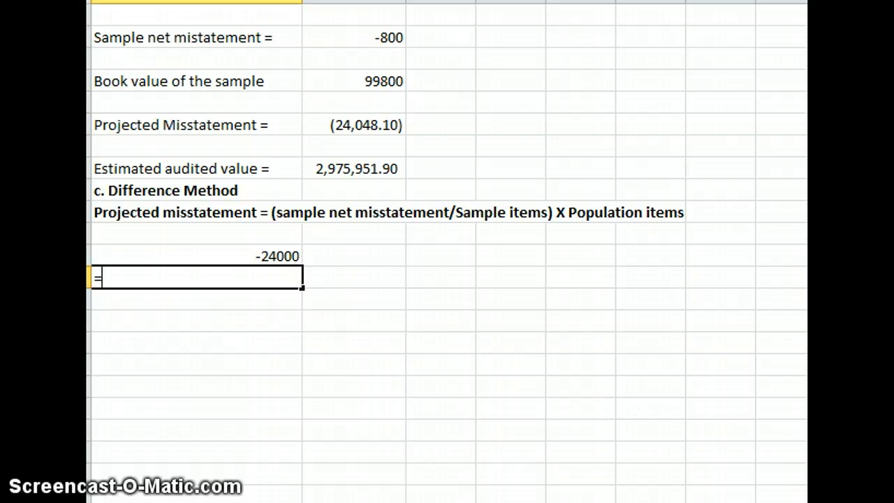
text(3000000)
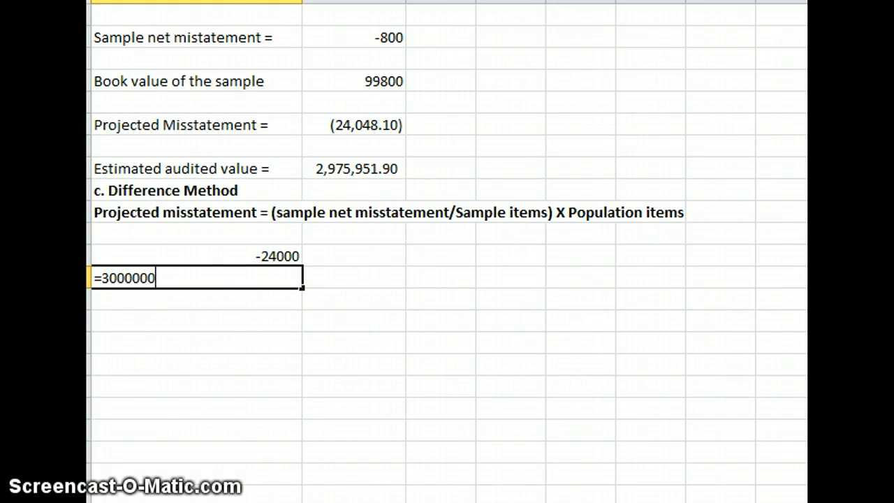
text(+)
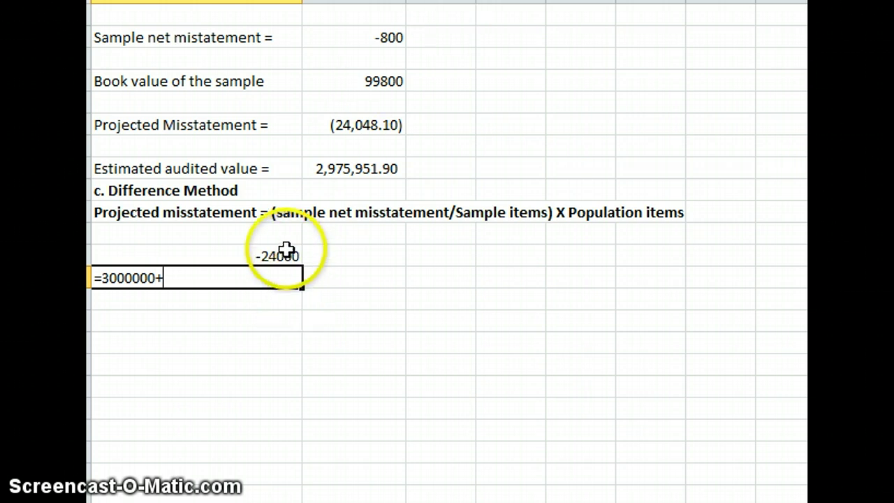
click(286, 251)
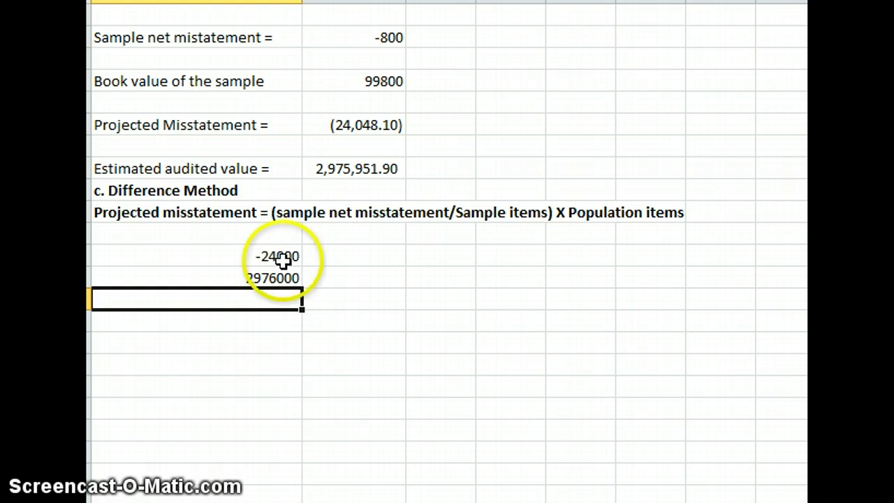
click(283, 272)
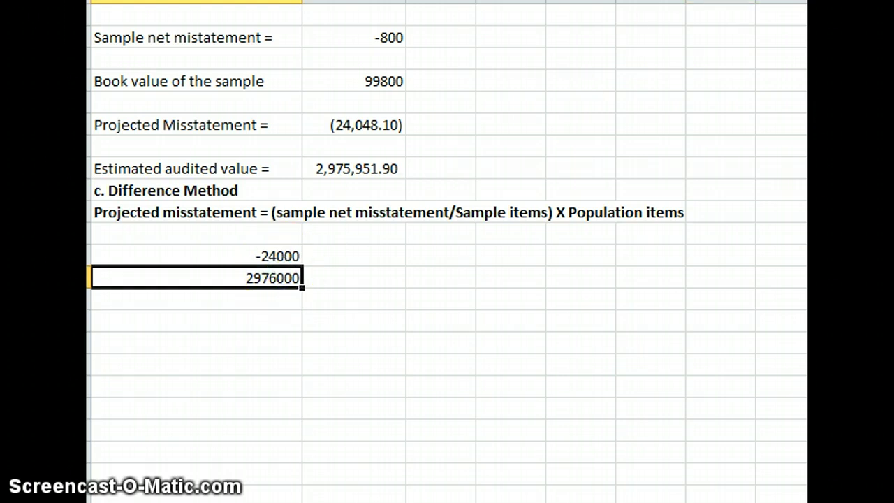
key(ctrl+shift+4)
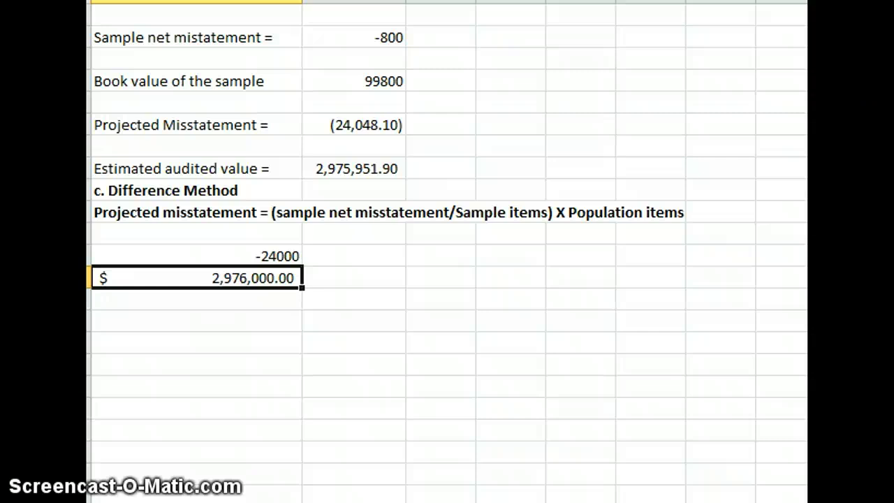
Review the estimated audited values and projected misstatements of the mean-per-unit, ratio and difference methods
scroll(447, 252, up, 3)
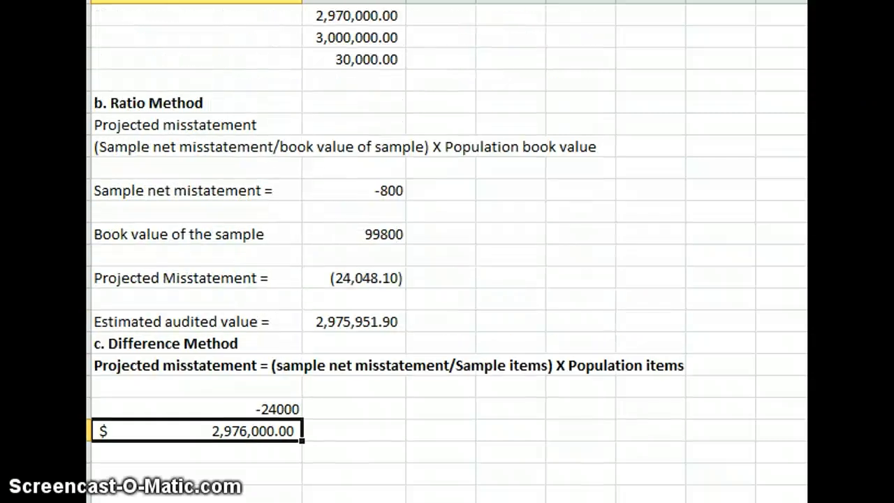
scroll(447, 251, up, 2)
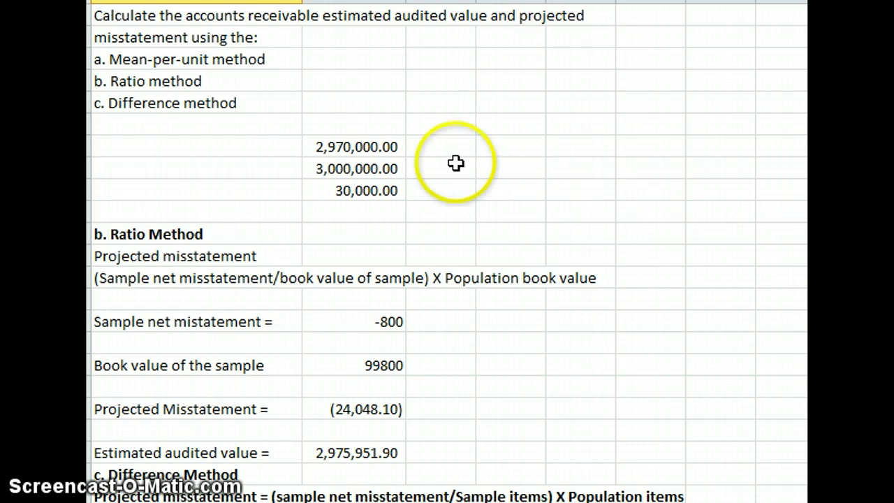
click(364, 150)
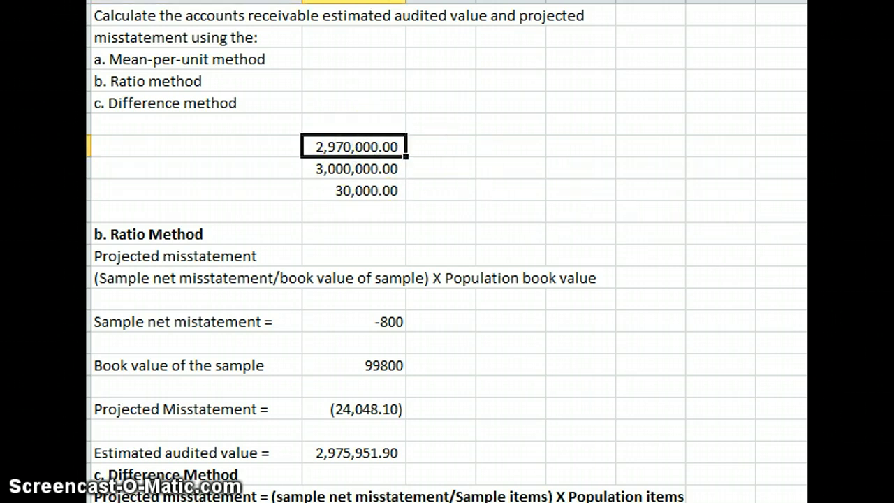
scroll(447, 251, down, 1)
scroll(446, 252, down, 2)
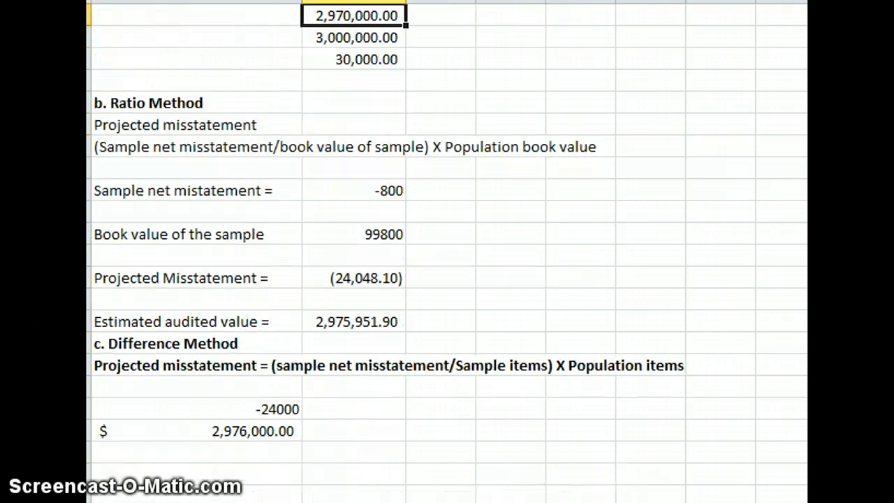
scroll(447, 251, down, 1)
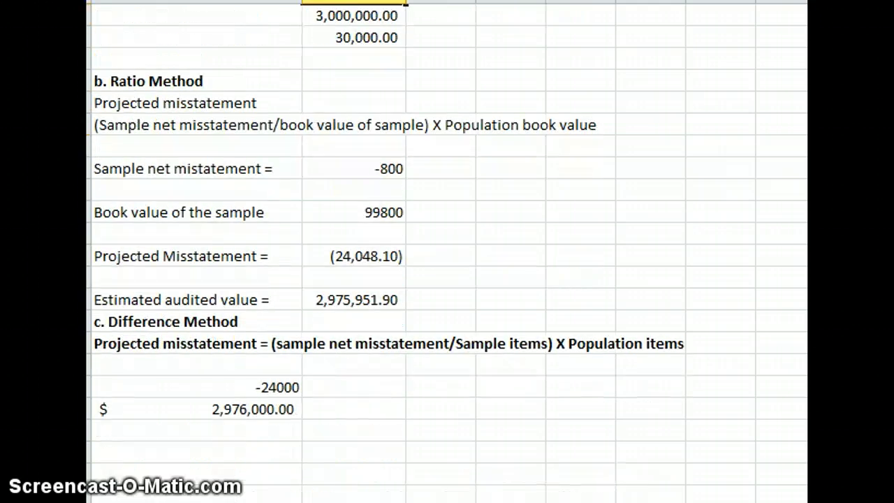